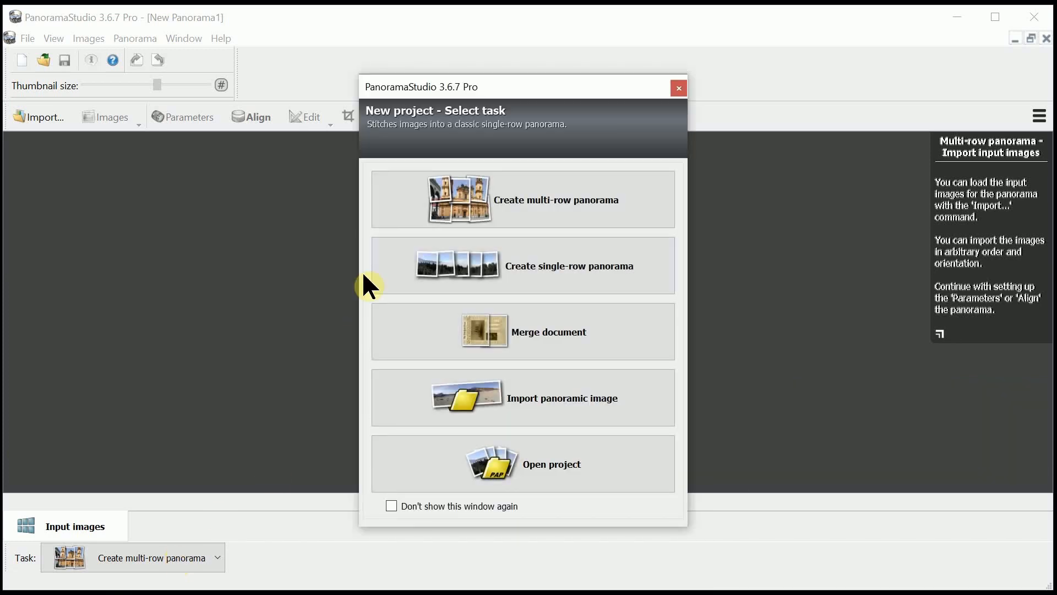
# Create a multi-row panorama project and import the nine images P1100063 to P1100071 from the 360 pano folder.
pyautogui.click(557, 202)
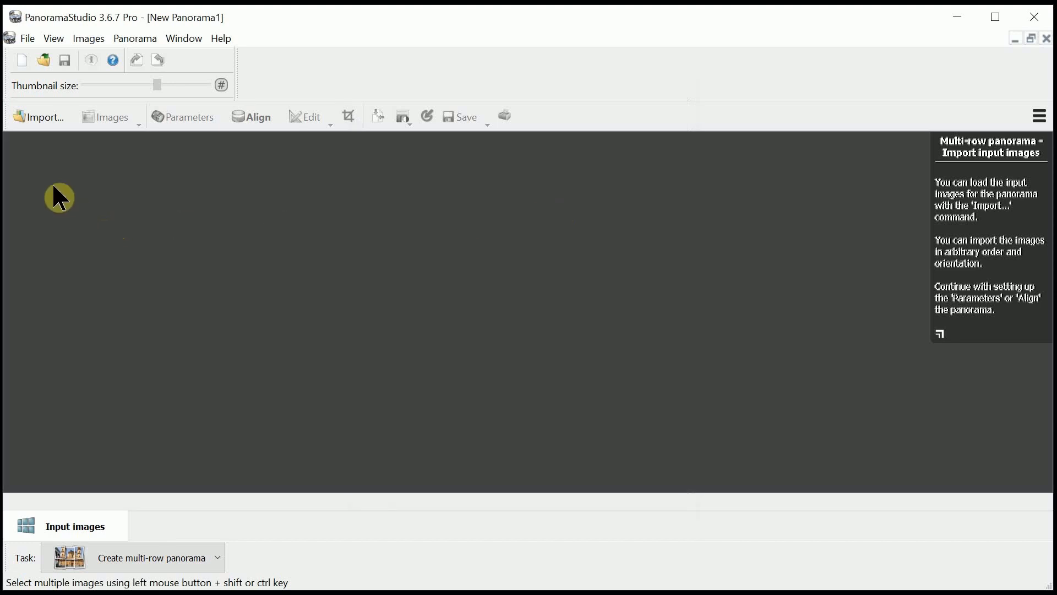
pyautogui.click(28, 127)
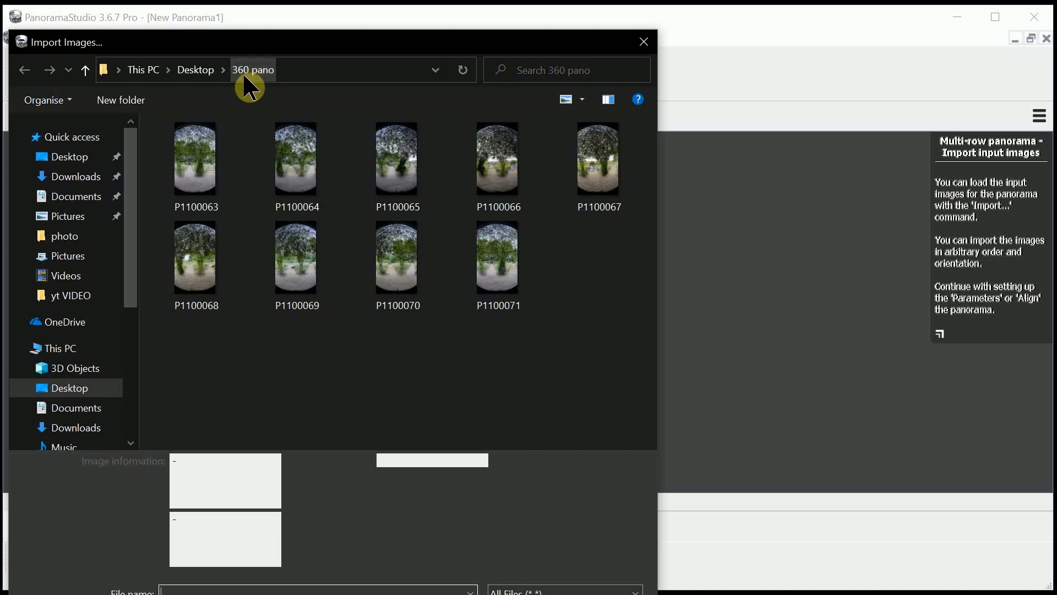
pyautogui.click(205, 157)
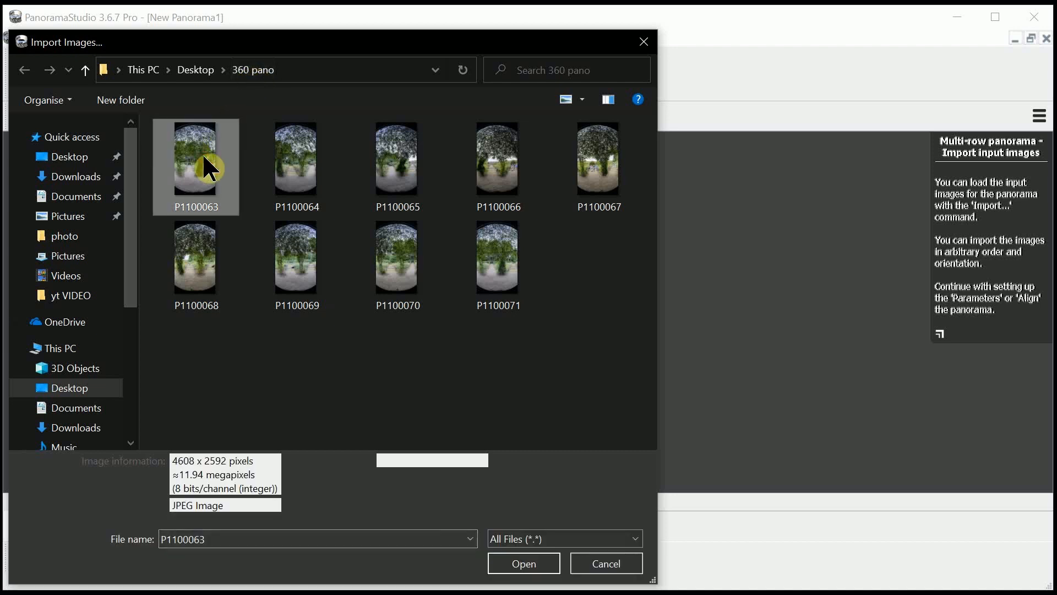
pyautogui.keyDown('shift'); pyautogui.click(489, 283); pyautogui.keyUp('shift')
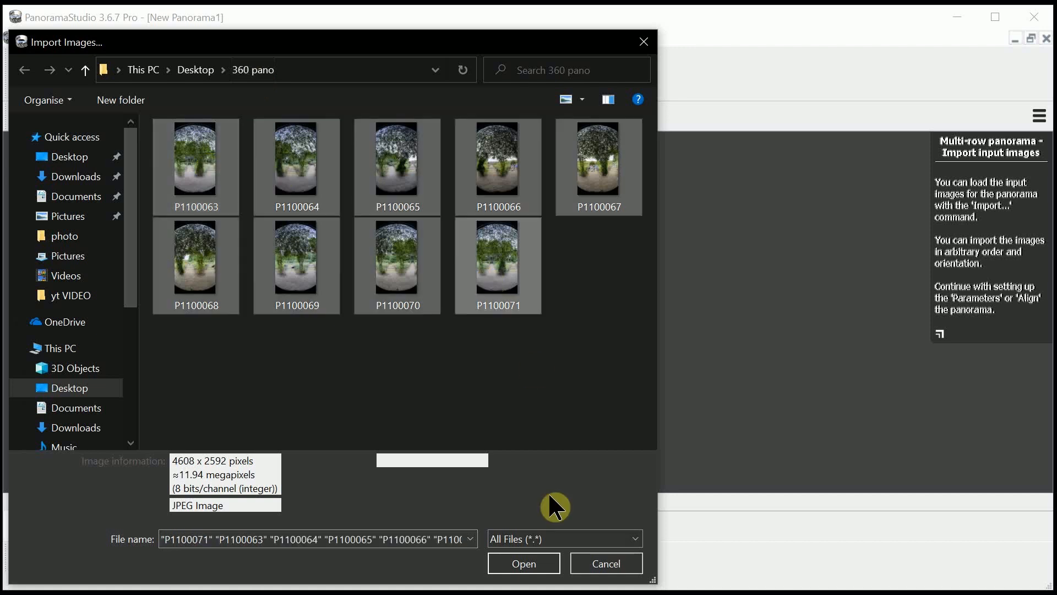
pyautogui.click(532, 563)
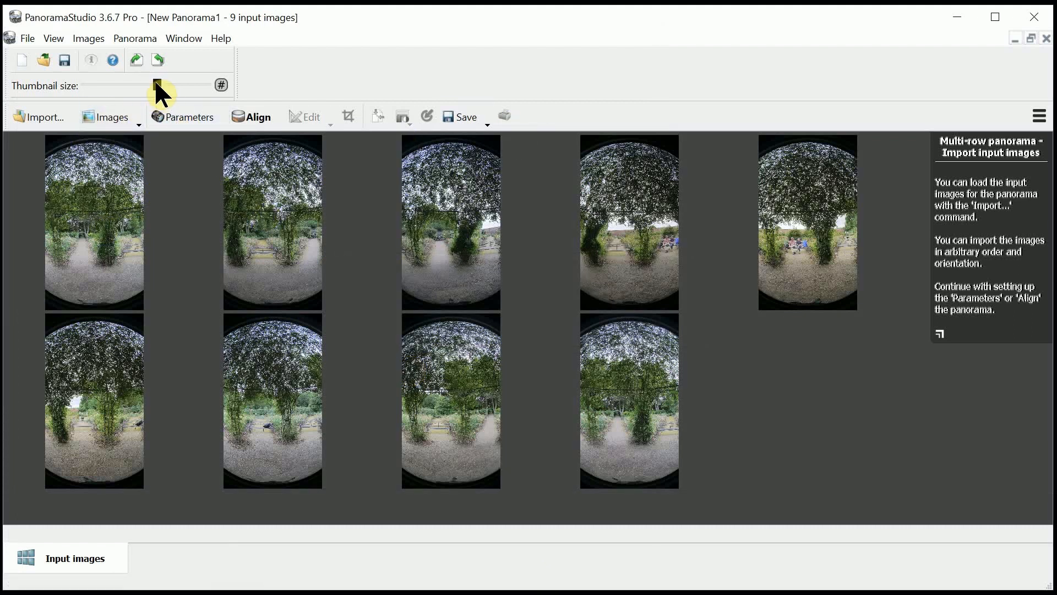
# Slightly enlarge the image thumbnails and delete the ninth, last image from the input images.
pyautogui.moveTo(156, 82)
pyautogui.mouseDown()
pyautogui.moveTo(131, 79)
pyautogui.moveTo(122, 94)
pyautogui.moveTo(120, 86)
pyautogui.moveTo(163, 99)
pyautogui.mouseUp()
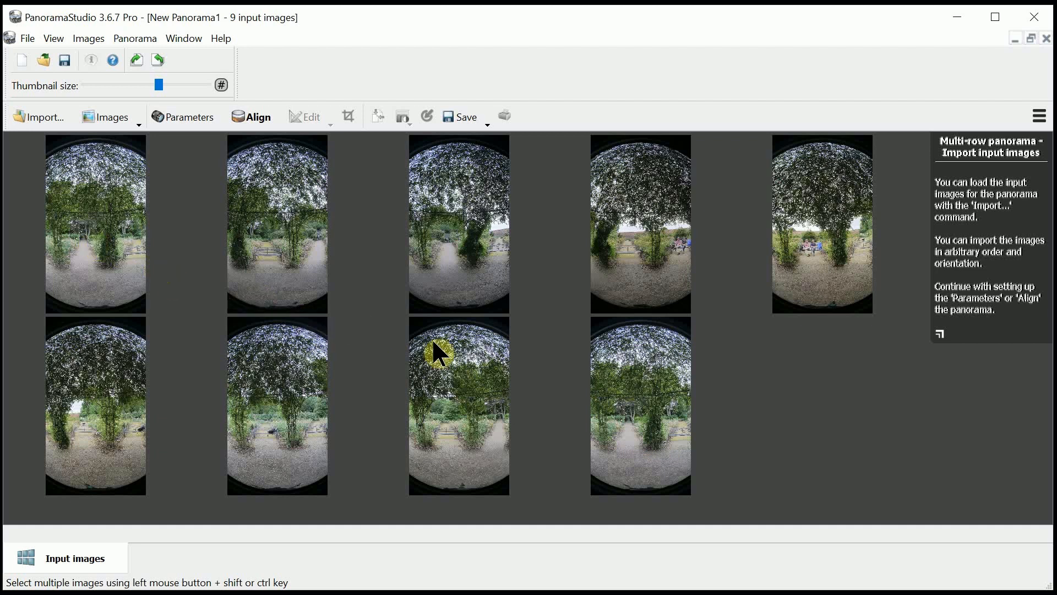
pyautogui.click(626, 402)
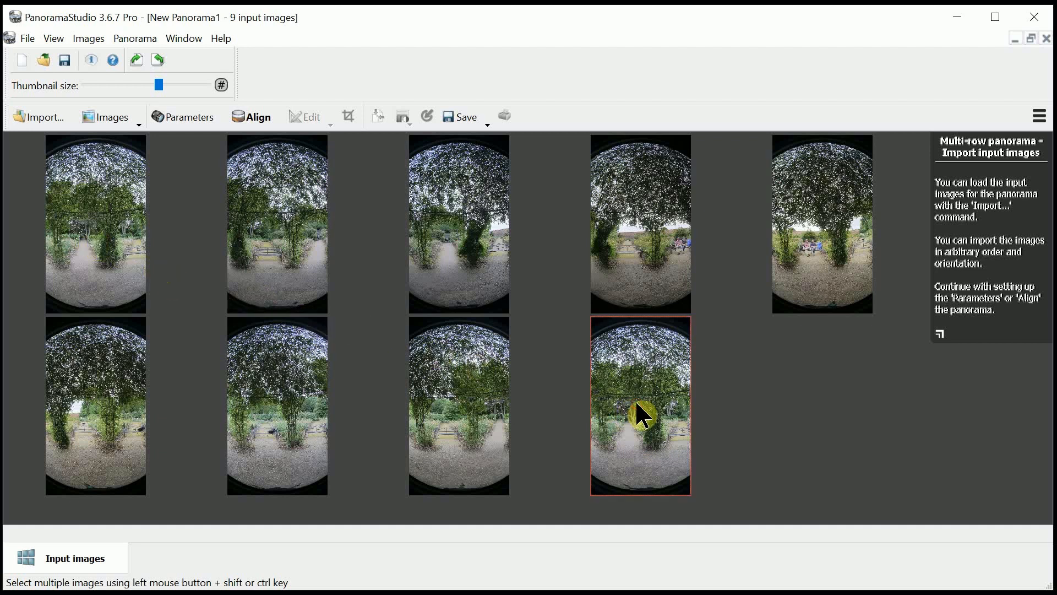
pyautogui.press('Delete')
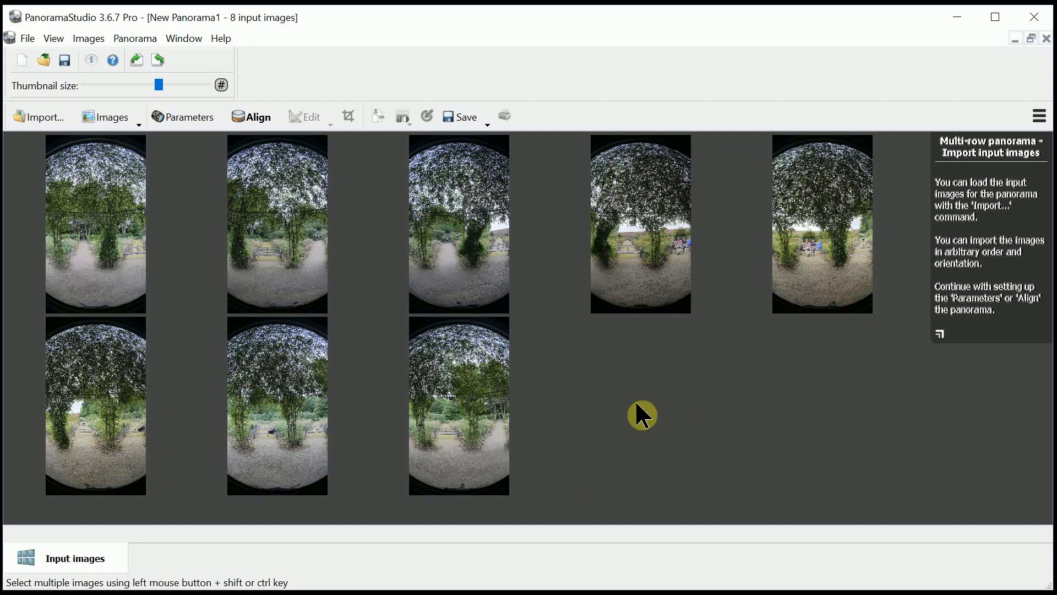
# Set the lens type to Circular fisheye in the panorama's camera and lens parameters.
pyautogui.click(197, 118)
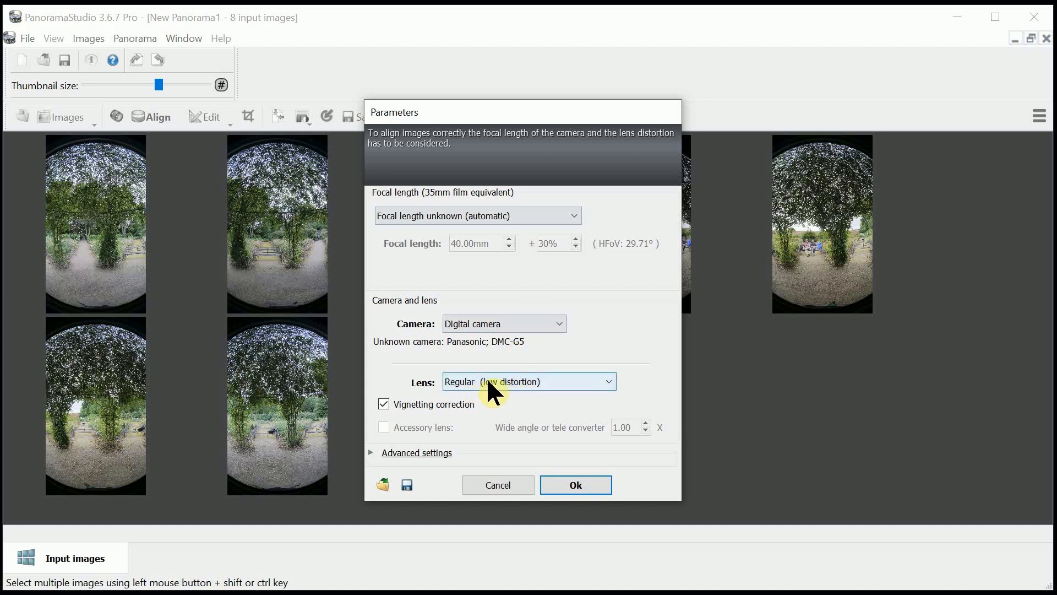
pyautogui.click(606, 380)
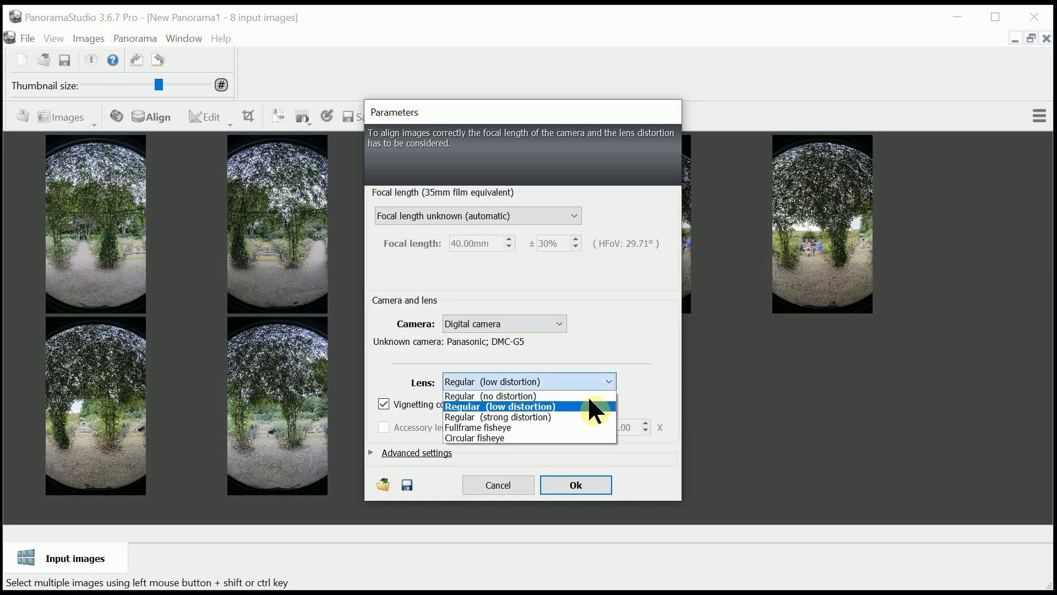
pyautogui.click(527, 436)
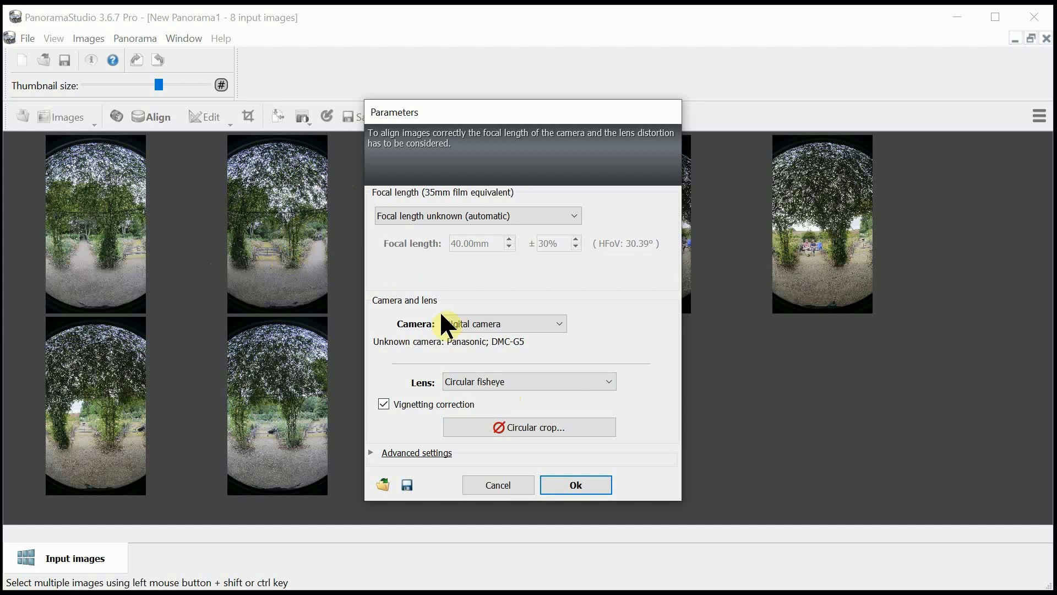
pyautogui.click(567, 485)
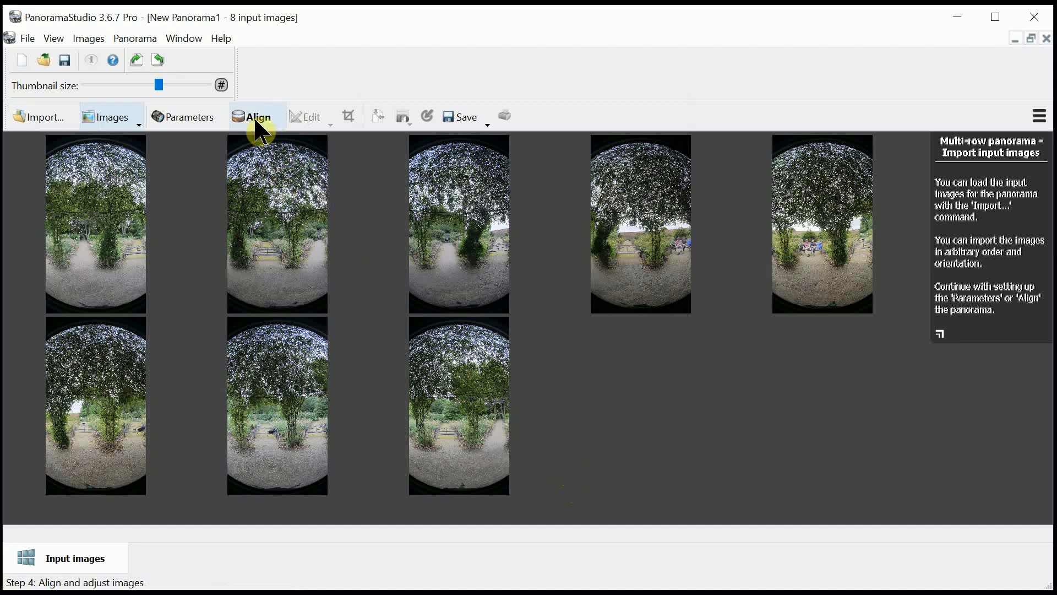
# Align the input images and render the panorama at 100% size with Spherical (equirectangular) projection.
pyautogui.click(262, 132)
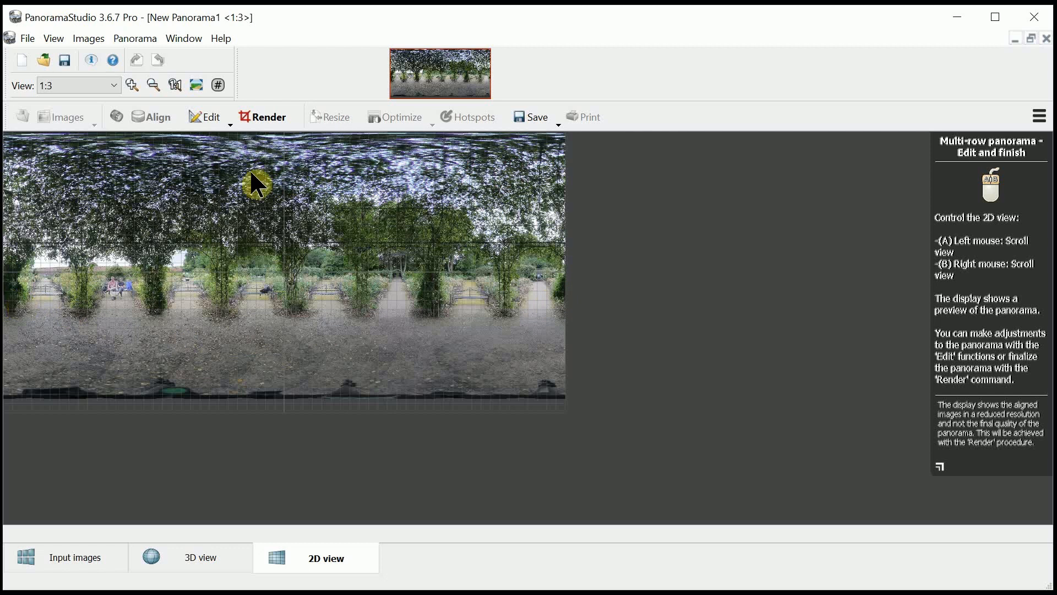
pyautogui.click(263, 114)
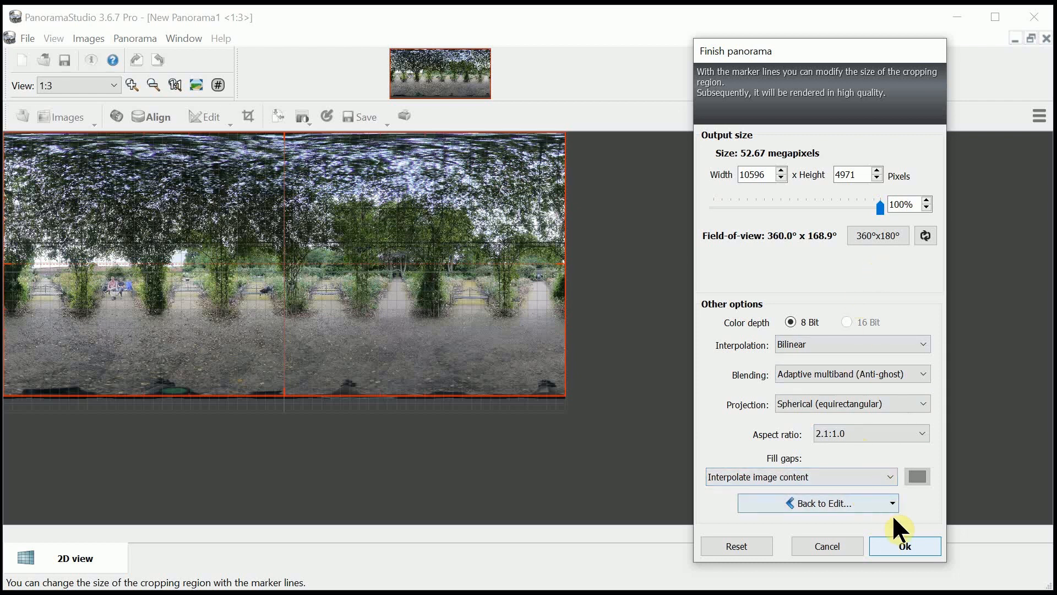
pyautogui.click(905, 551)
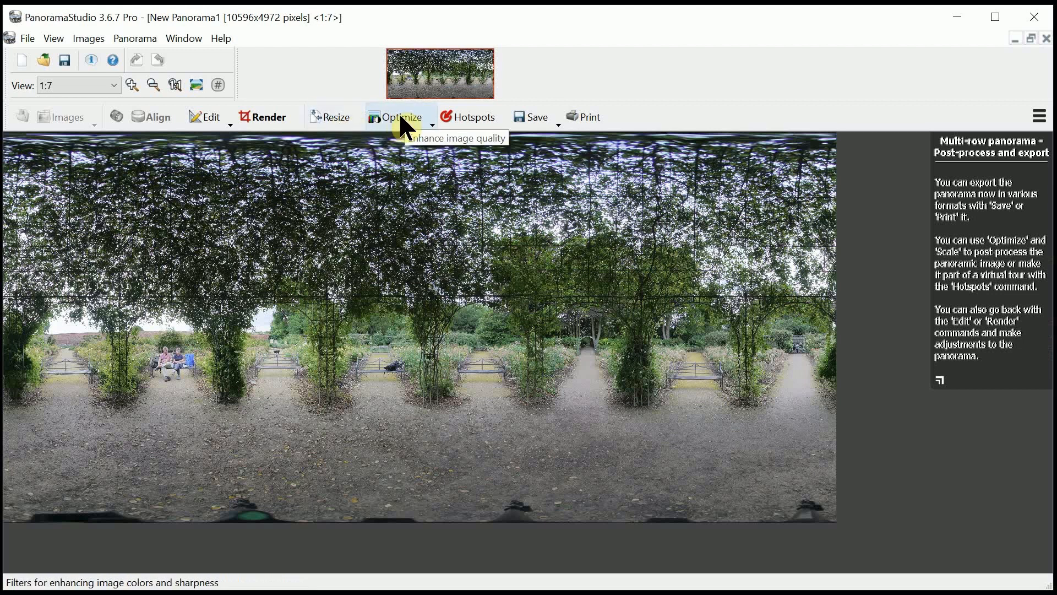
# Save the rendered panorama as the JPG image New Panorama1 in the 360 pano folder.
pyautogui.click(533, 113)
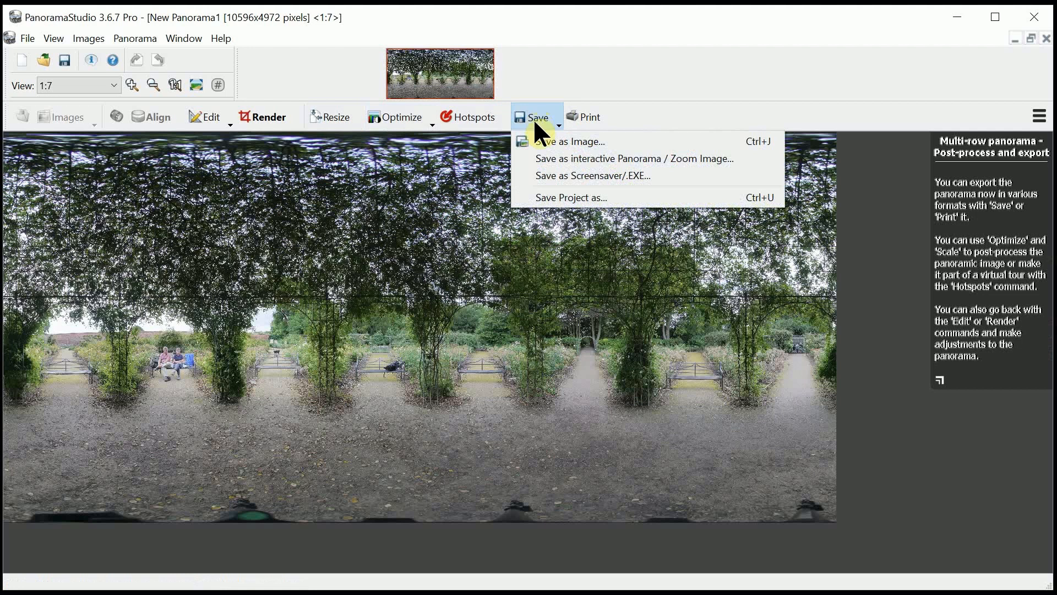
pyautogui.click(541, 142)
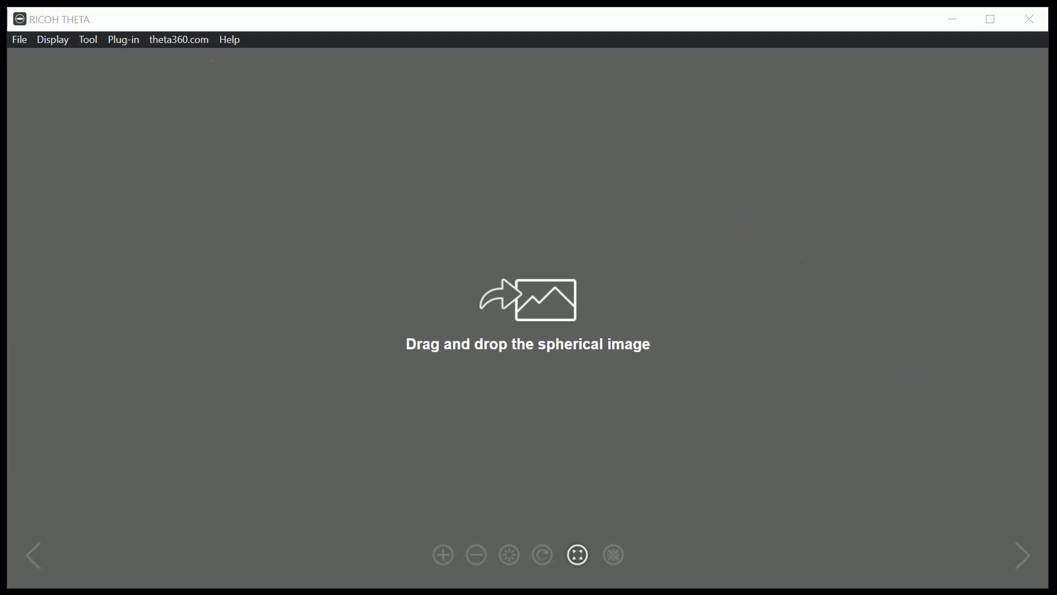
# Load the New Panorama1 image from the 360 pano folder into the RICOH THETA viewer.
pyautogui.hotkey('alt', 'Tab')
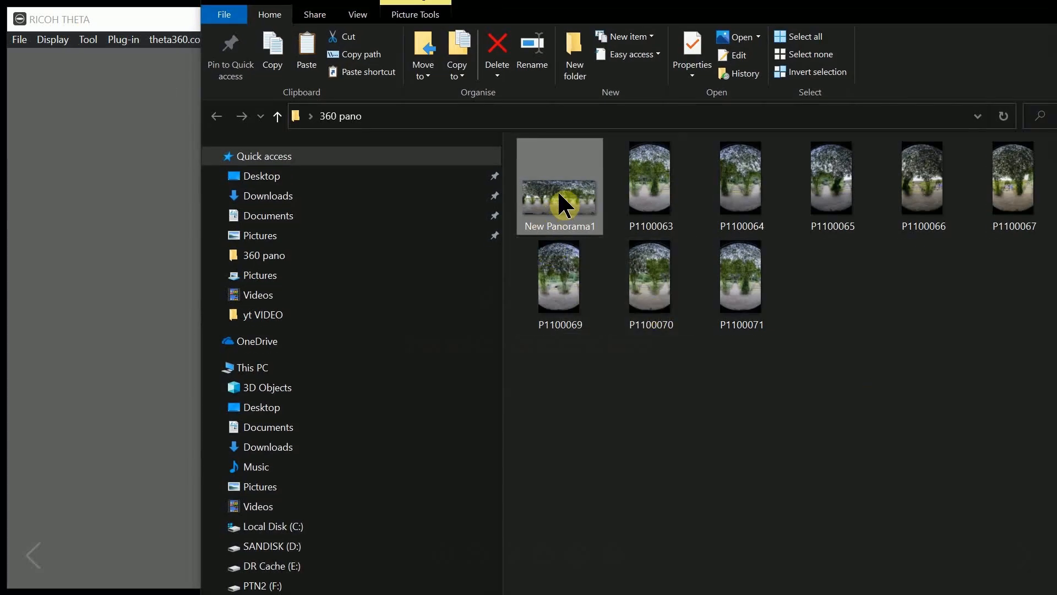
pyautogui.moveTo(565, 205)
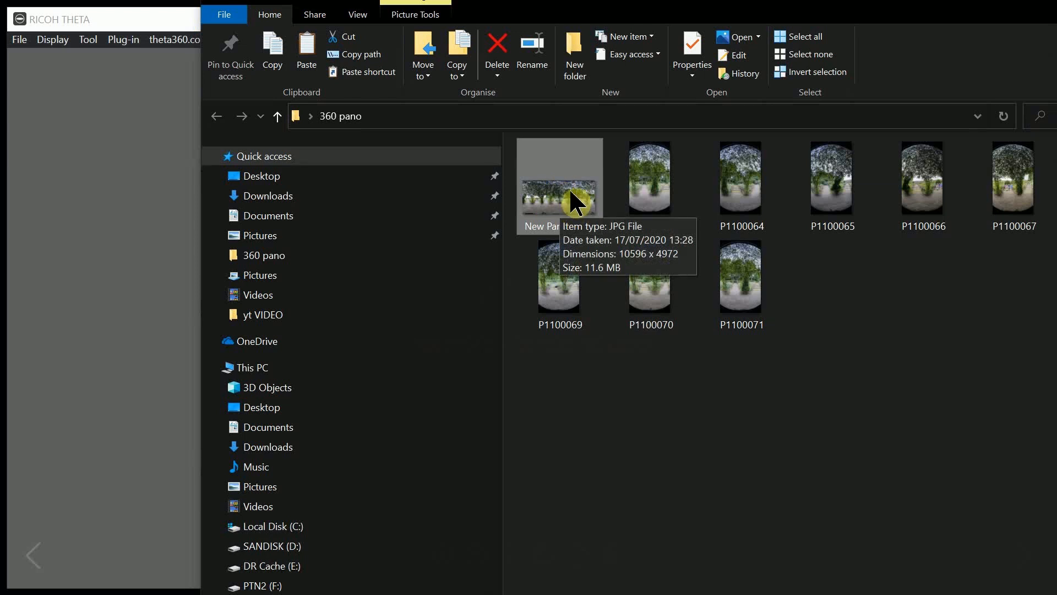
pyautogui.moveTo(567, 202); pyautogui.dragTo(120, 265)
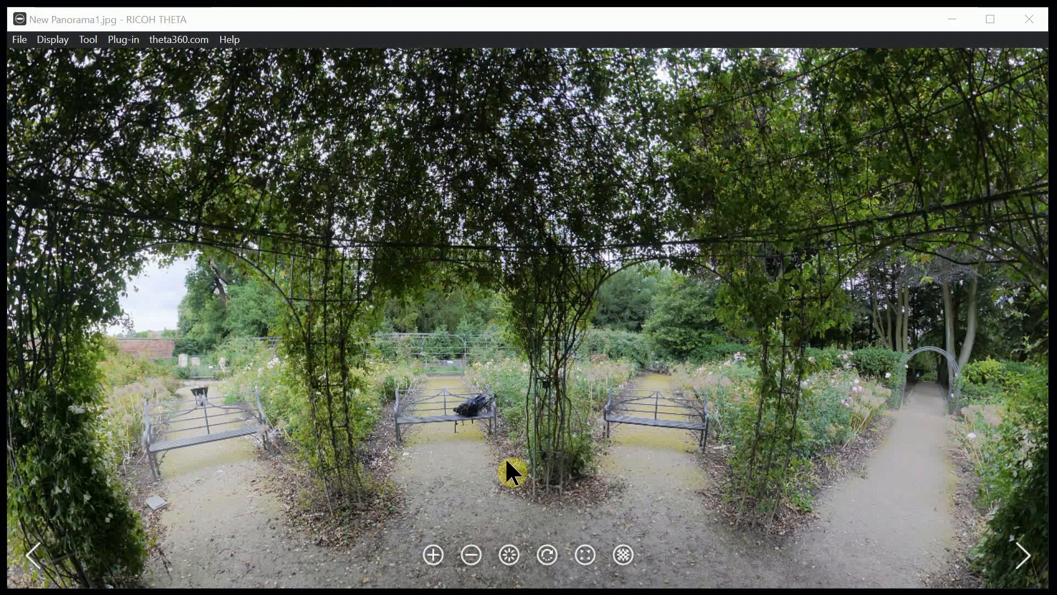
# Look around the panorama horizontally and examine the garden paths and benches in a magnified view.
pyautogui.moveTo(758, 388); pyautogui.dragTo(452, 365)
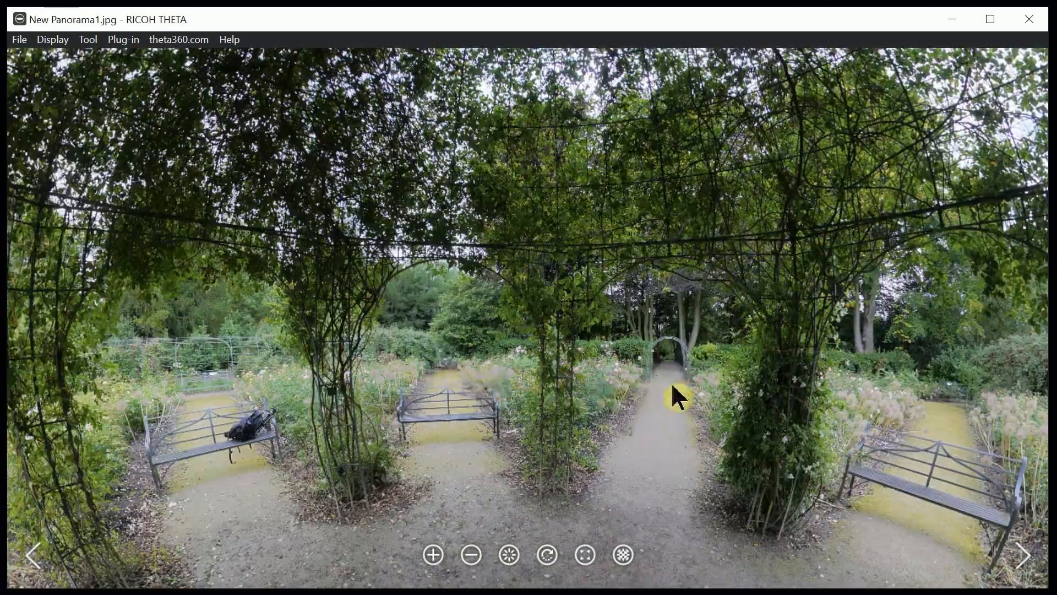
pyautogui.moveTo(672, 395); pyautogui.dragTo(325, 375)
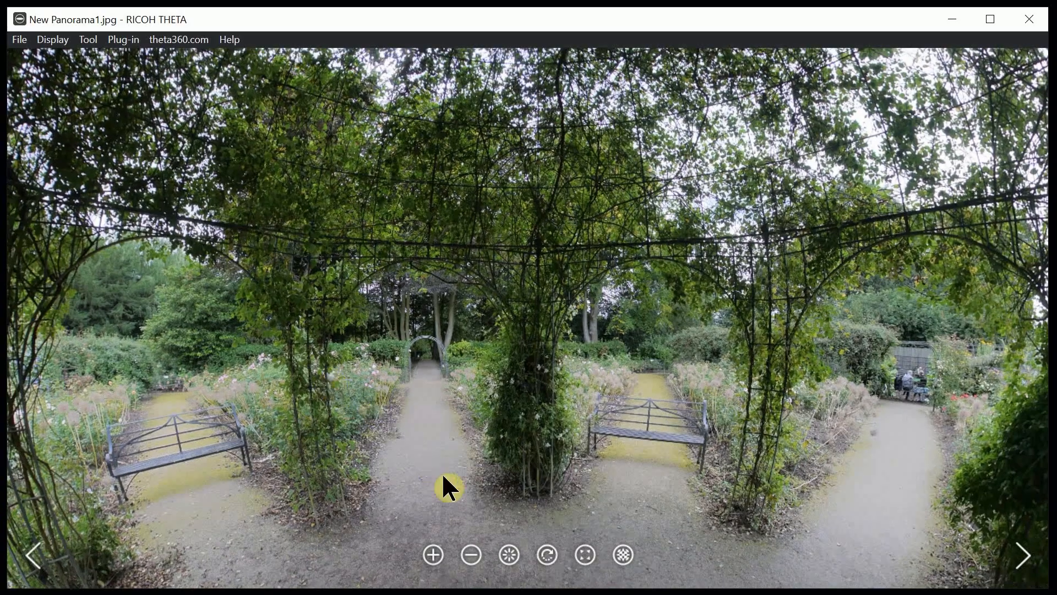
pyautogui.click(434, 554)
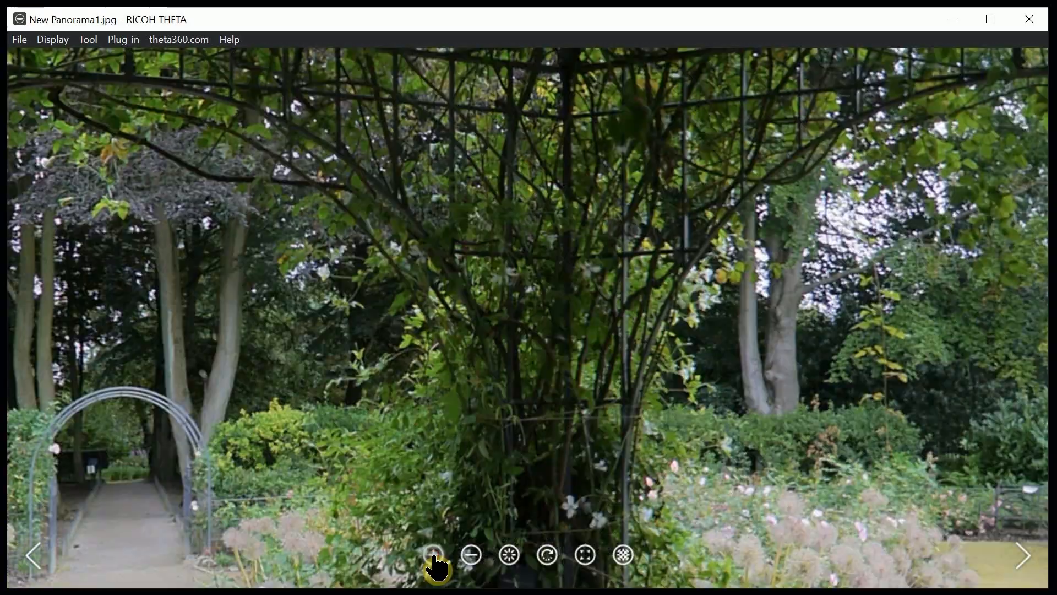
pyautogui.moveTo(221, 412); pyautogui.dragTo(439, 354)
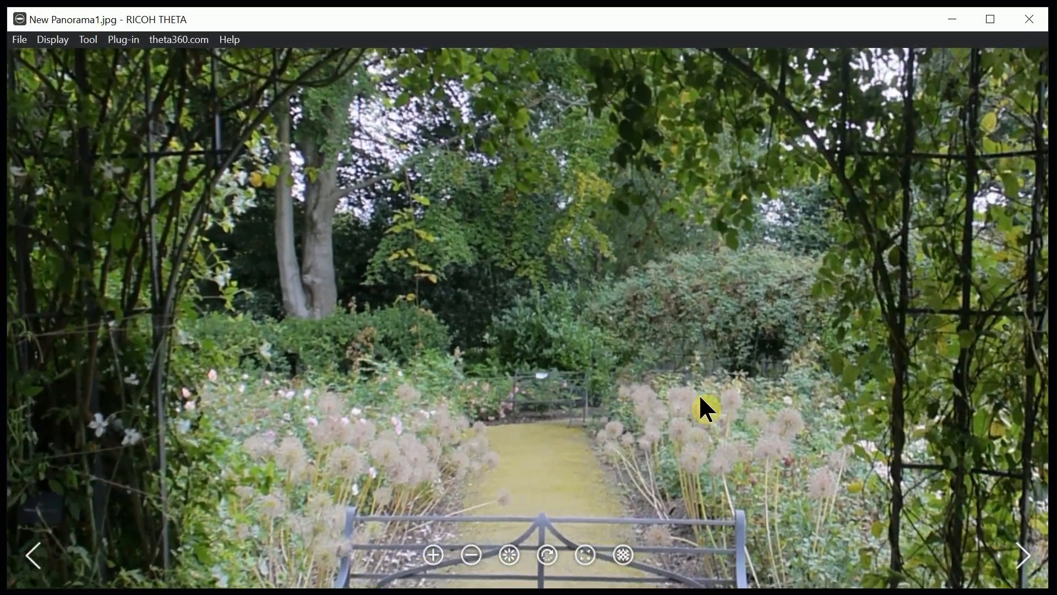
pyautogui.moveTo(700, 396); pyautogui.dragTo(461, 394)
pyautogui.moveTo(526, 395); pyautogui.dragTo(503, 351)
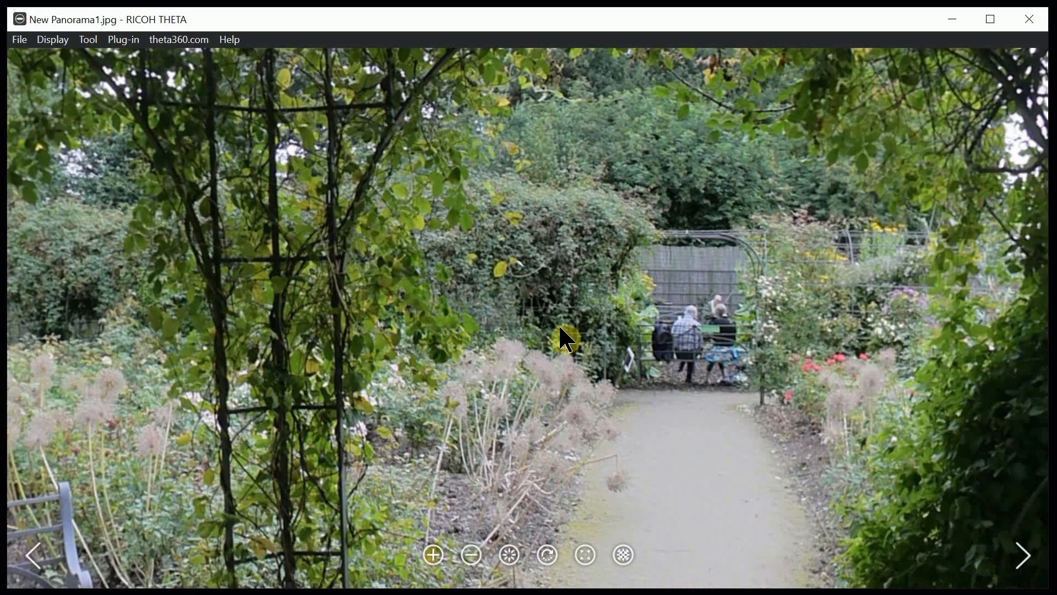
# Examine the foliage overhead around the panorama's zenith, both magnified and at a wider view.
pyautogui.moveTo(566, 339); pyautogui.dragTo(581, 551)
pyautogui.moveTo(615, 168); pyautogui.dragTo(637, 396)
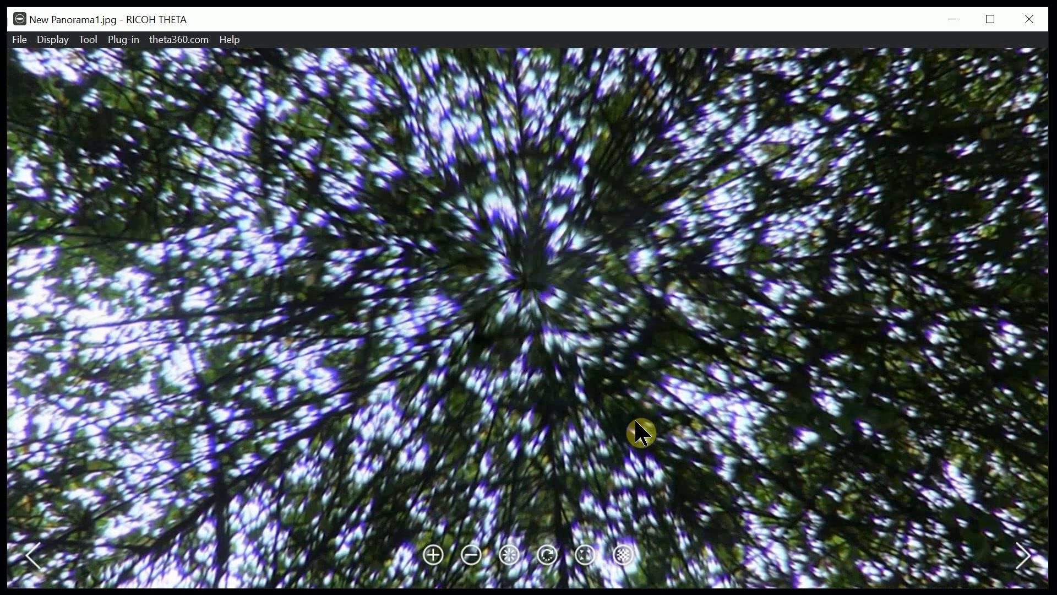
pyautogui.moveTo(703, 454); pyautogui.dragTo(667, 317)
pyautogui.moveTo(676, 437); pyautogui.dragTo(636, 401)
pyautogui.moveTo(757, 531); pyautogui.dragTo(678, 305)
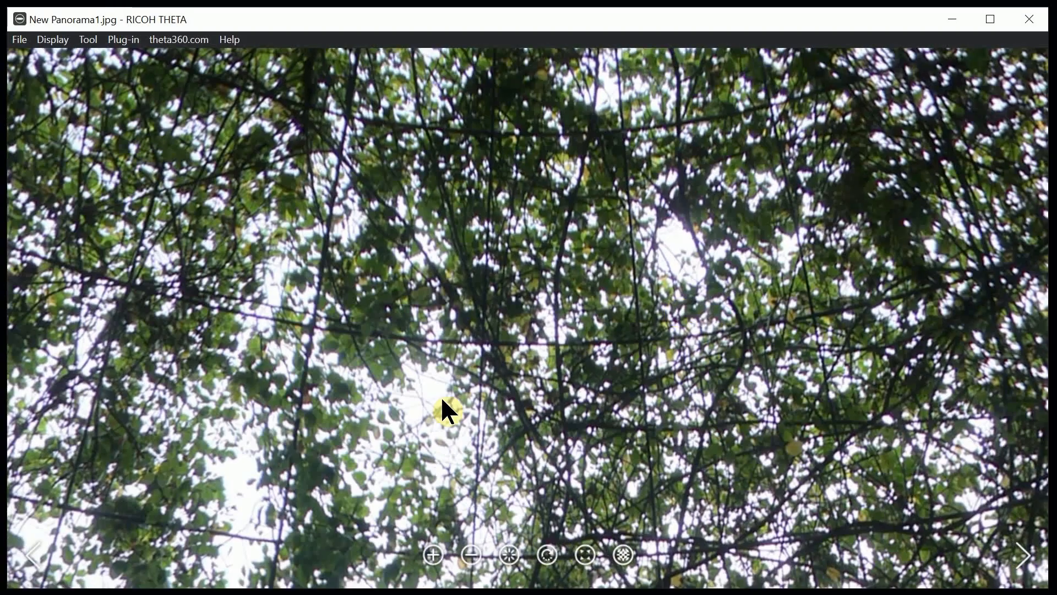
pyautogui.click(471, 555)
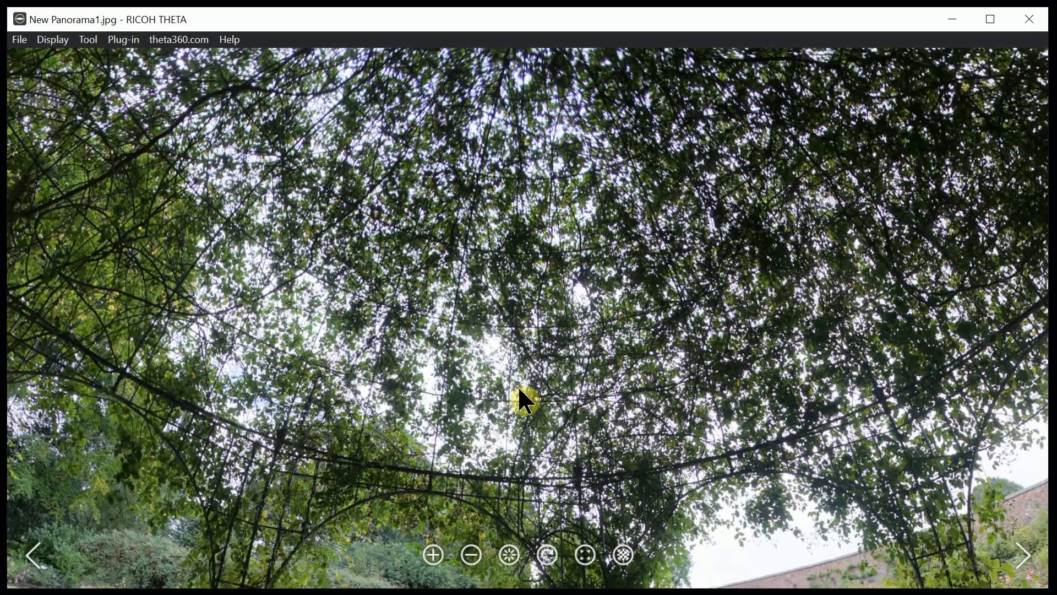
pyautogui.moveTo(524, 400); pyautogui.dragTo(523, 363)
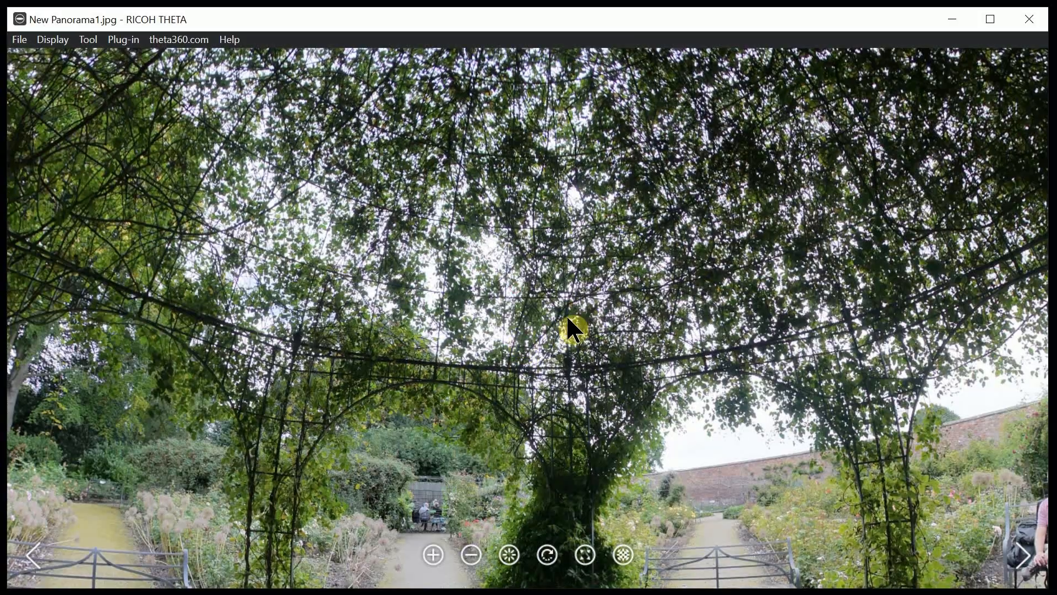
# Try the Mirror Ball display, and briefly run and pause the panorama's automatic rotation.
pyautogui.click(623, 555)
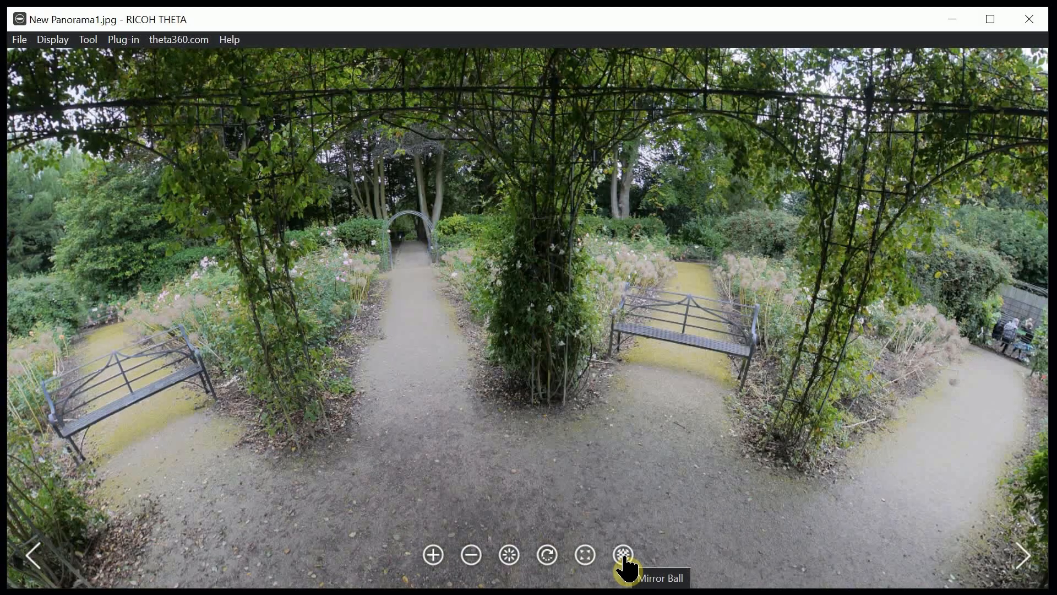
pyautogui.click(547, 557)
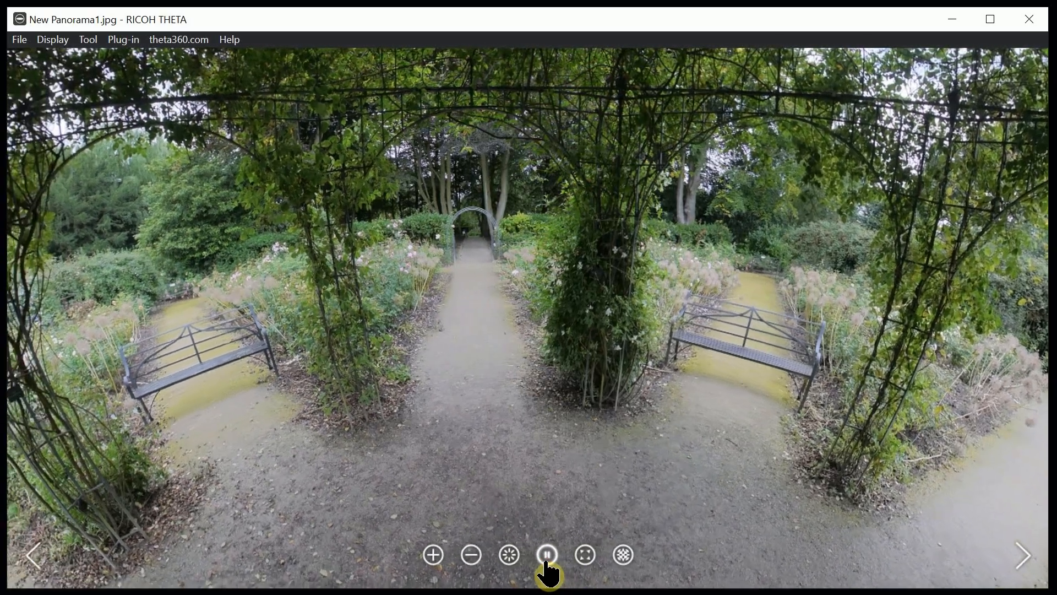
pyautogui.click(547, 557)
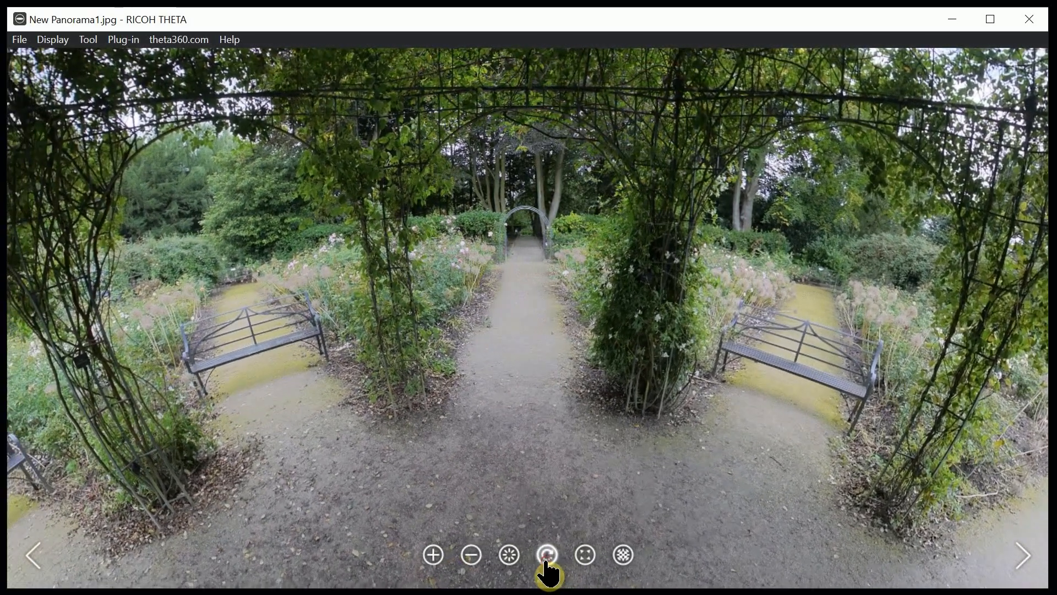
# Examine the ground directly beneath the camera at the panorama's nadir.
pyautogui.moveTo(514, 486); pyautogui.dragTo(535, 253)
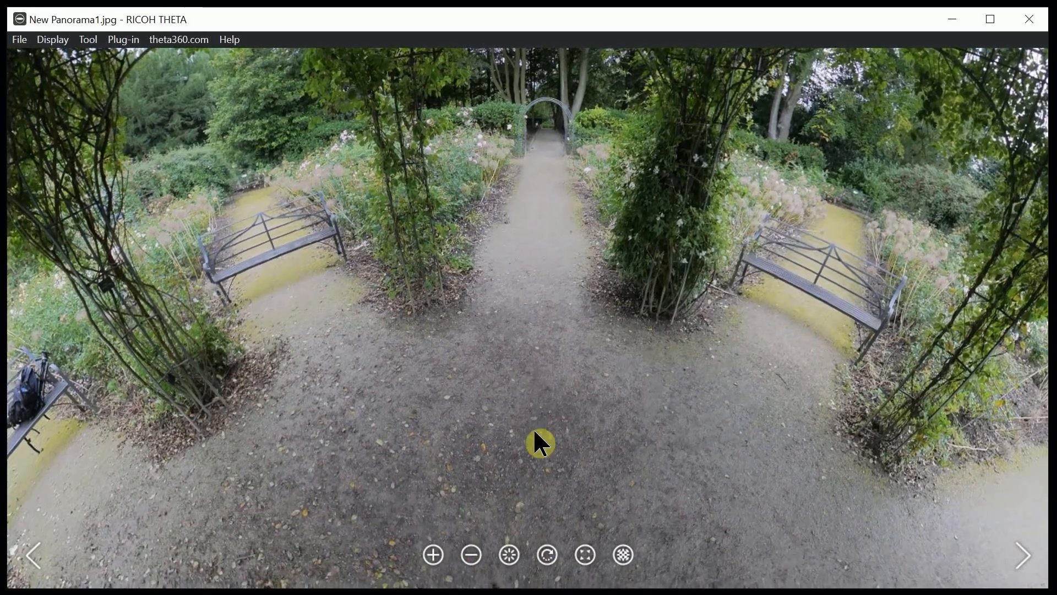
pyautogui.moveTo(538, 443); pyautogui.dragTo(514, 245)
pyautogui.moveTo(514, 357); pyautogui.dragTo(512, 150)
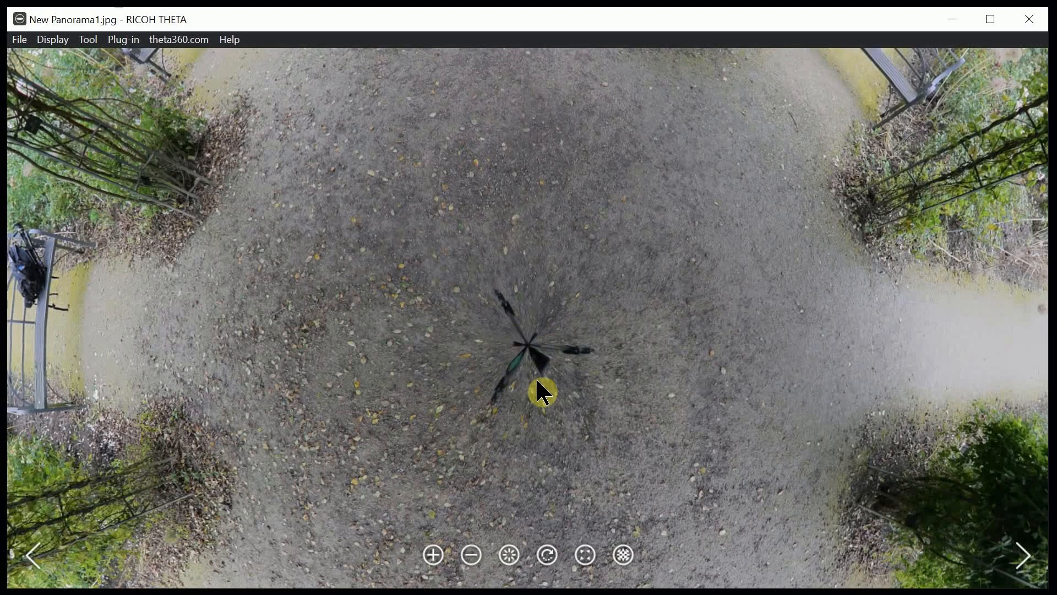